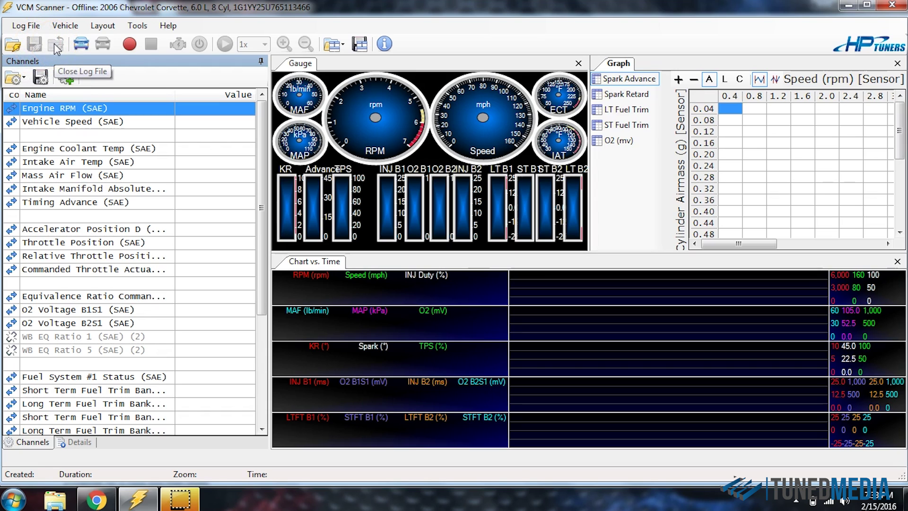
- Try the toolbar's connect, disconnect, diagnostics and vehicle controls buttons
{"action": "left_click", "coordinate": [77, 43]}
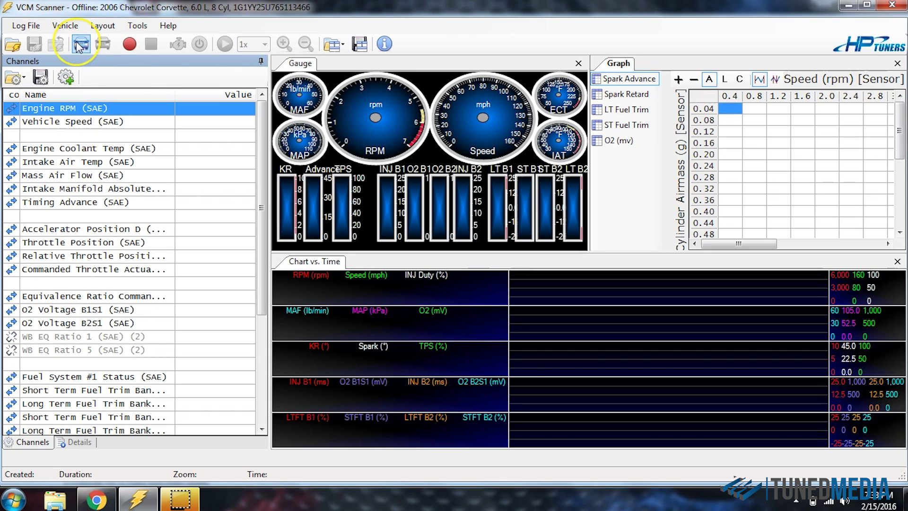
{"action": "left_click", "coordinate": [105, 47]}
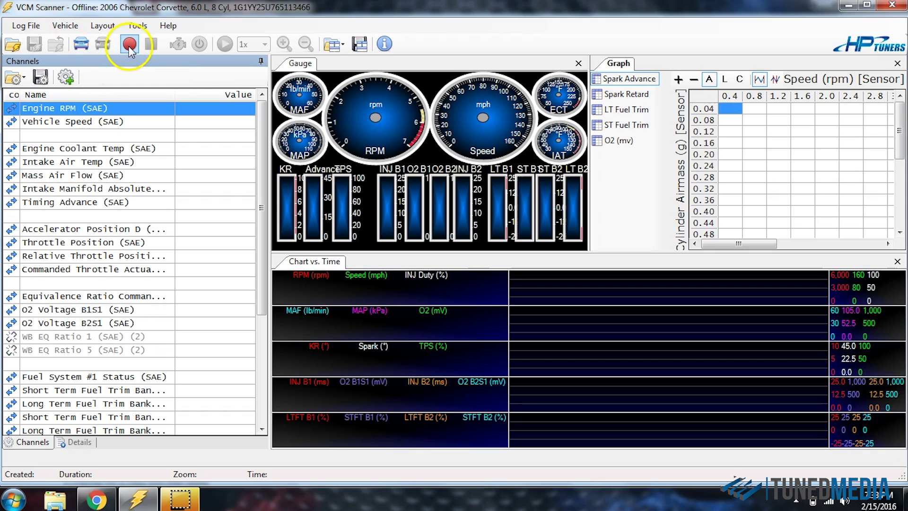
{"action": "left_click", "coordinate": [176, 46]}
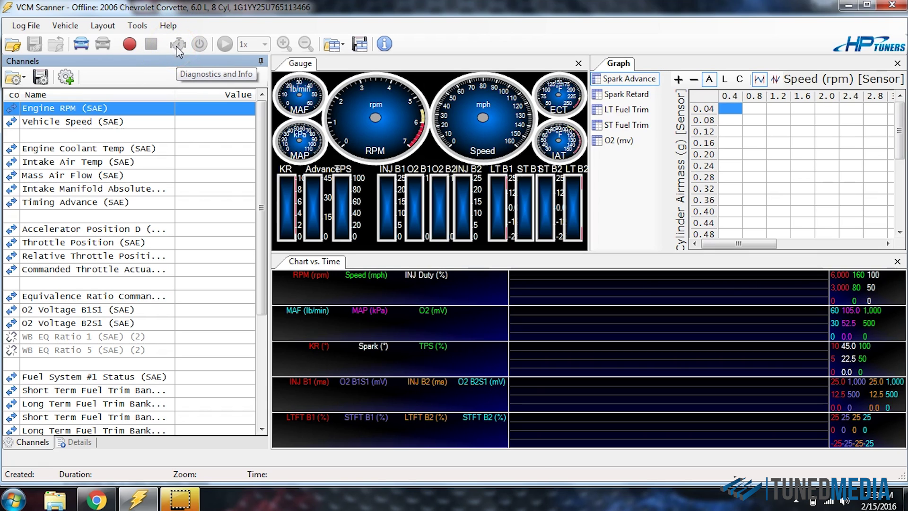
{"action": "left_click", "coordinate": [197, 46]}
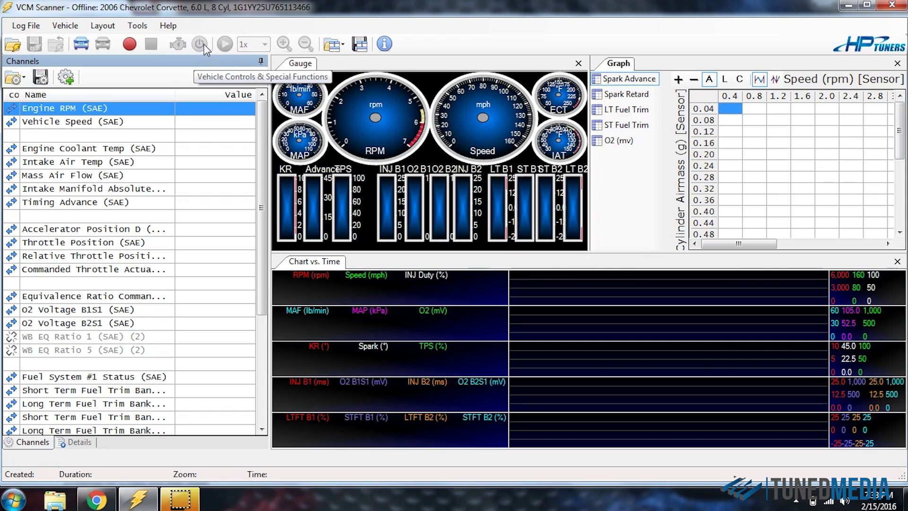
{"action": "left_click", "coordinate": [199, 45]}
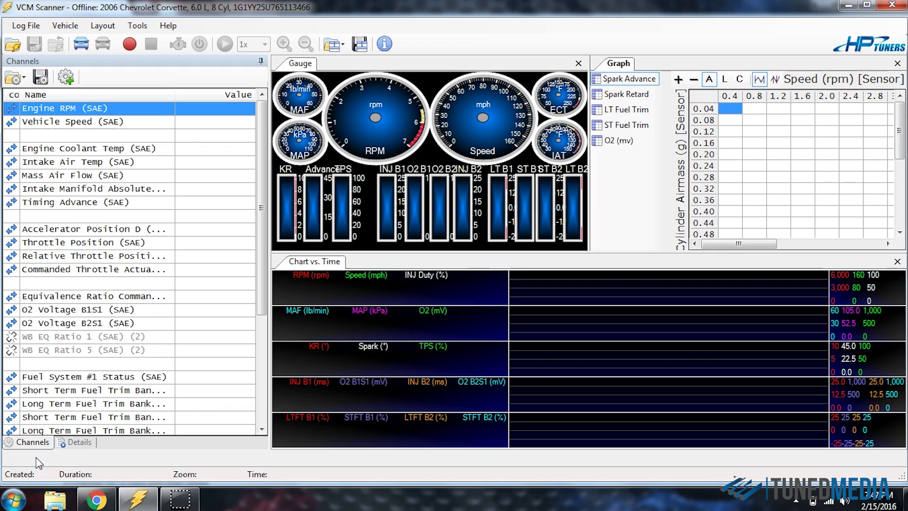
- Look through the Layout menu's Default Layouts > Diagnostics entries, then choose Open Layout
{"action": "left_click", "coordinate": [65, 76]}
{"action": "left_click", "coordinate": [102, 26]}
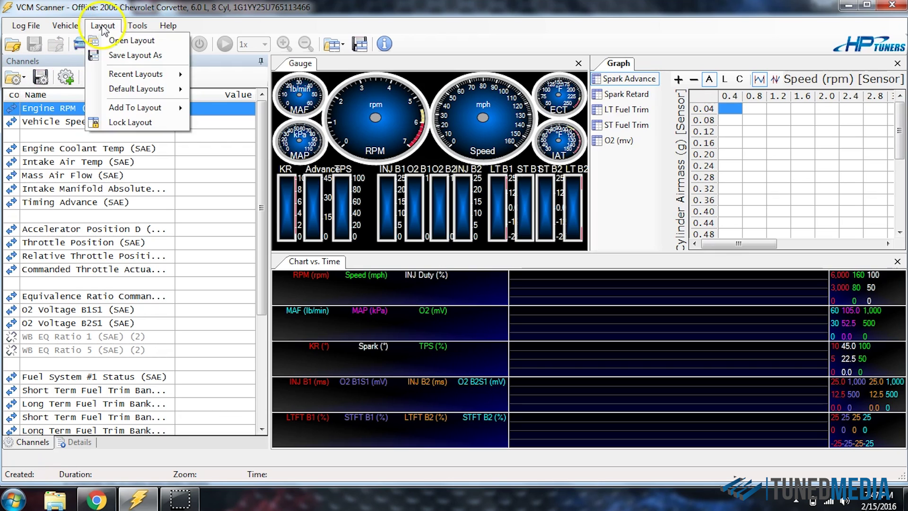
{"action": "left_click", "coordinate": [102, 25]}
{"action": "left_click", "coordinate": [102, 25]}
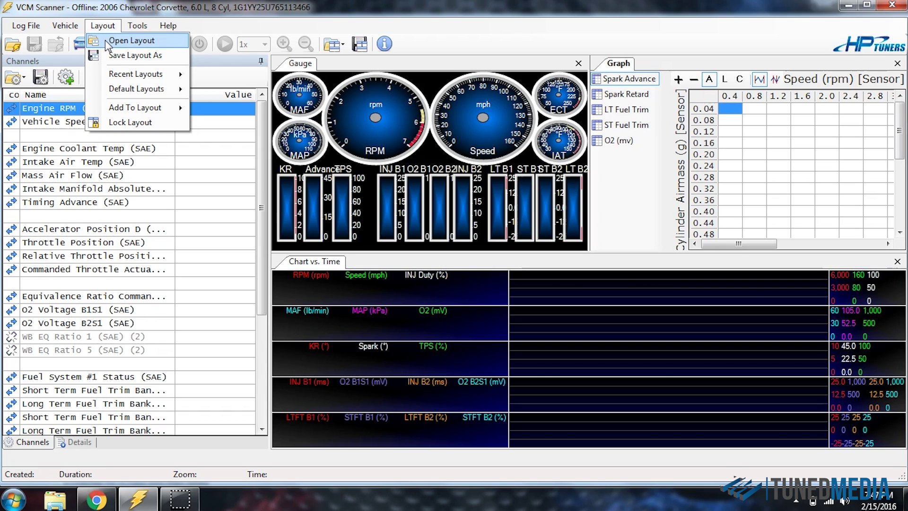
{"action": "mouse_move", "coordinate": [116, 91]}
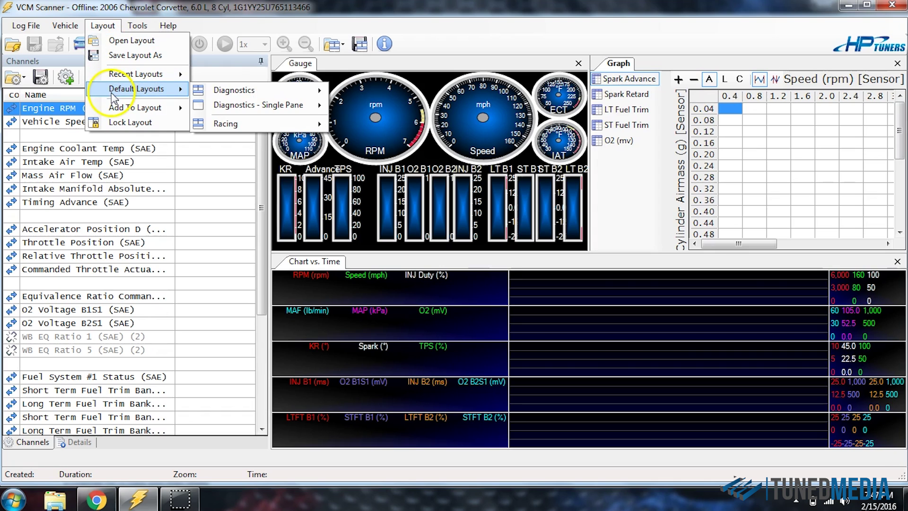
{"action": "left_click", "coordinate": [194, 91]}
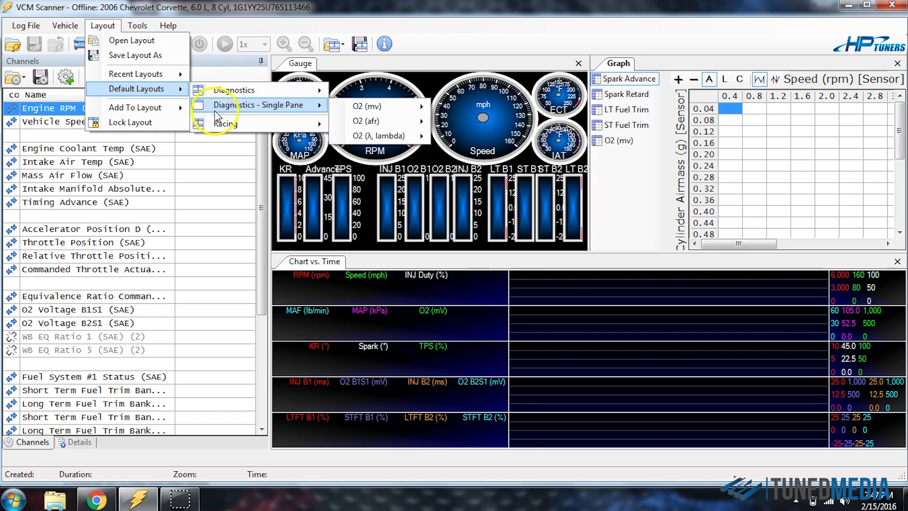
{"action": "mouse_move", "coordinate": [189, 91]}
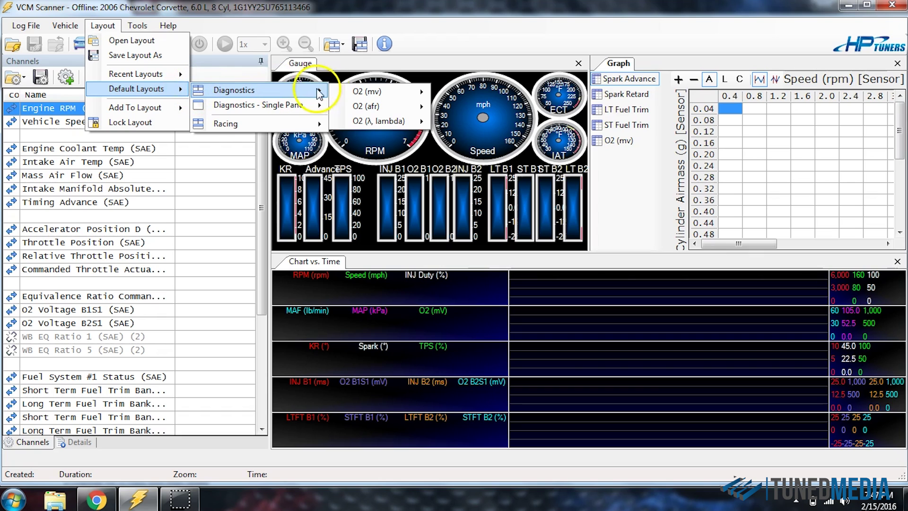
{"action": "mouse_move", "coordinate": [366, 94]}
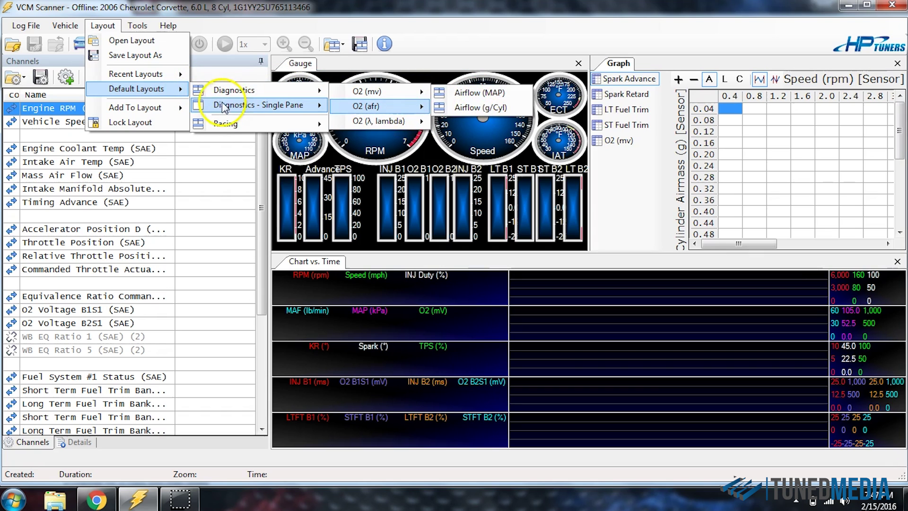
{"action": "mouse_move", "coordinate": [157, 76]}
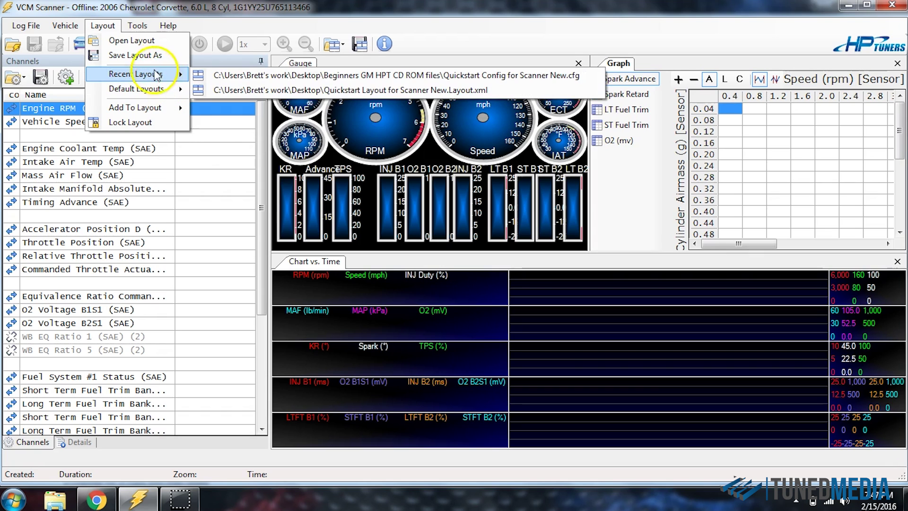
{"action": "left_click", "coordinate": [148, 41]}
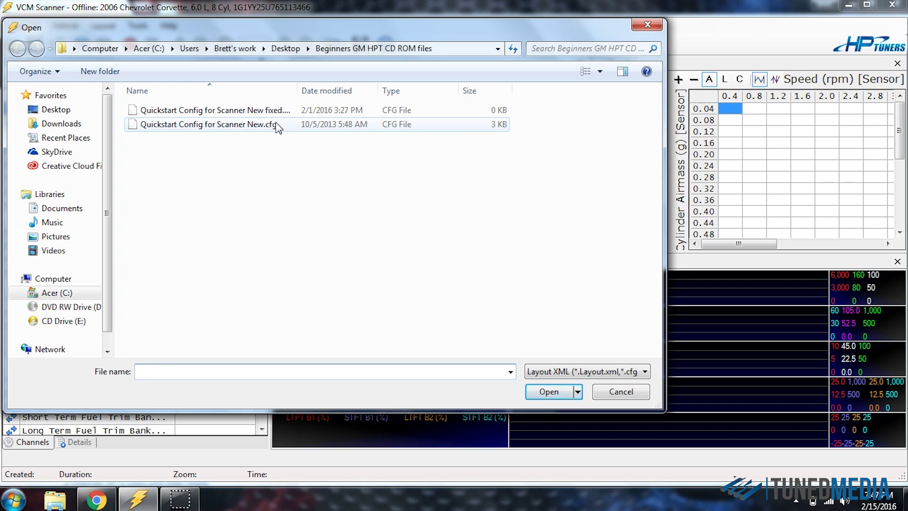
- Load Quickstart Config for Scanner New.cfg as the layout and confirm the import message
{"action": "double_click", "coordinate": [276, 124]}
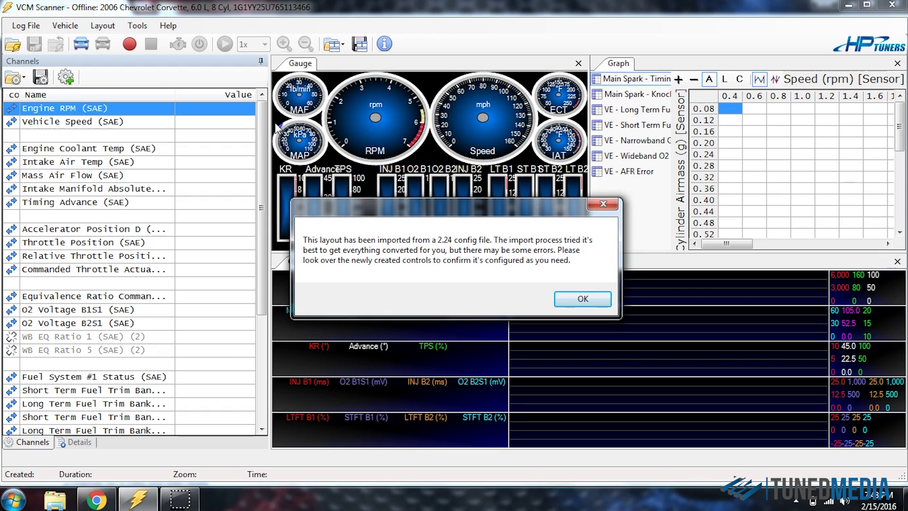
{"action": "left_click", "coordinate": [581, 300]}
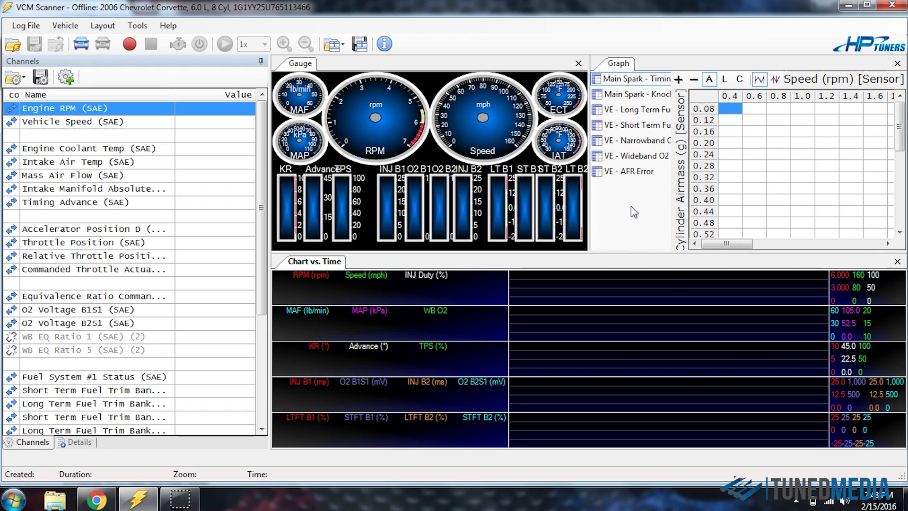
{"action": "key", "text": "Down"}
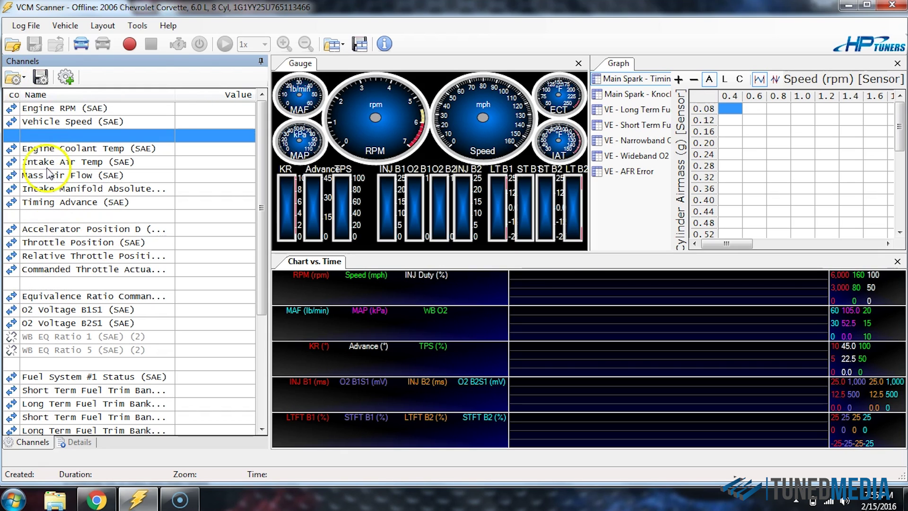
- Try the Channels pane's open, save and Add Channel buttons, then pick Engine Coolant Temp
{"action": "left_click", "coordinate": [15, 77]}
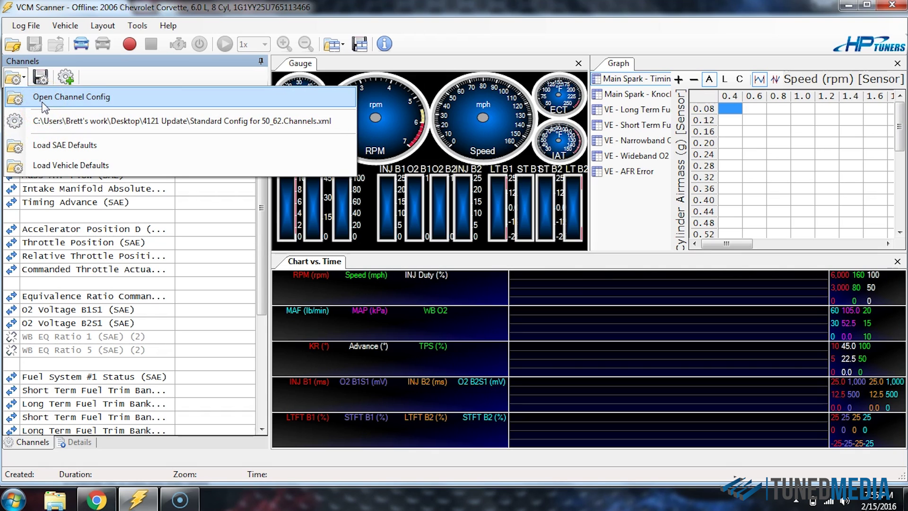
{"action": "left_click", "coordinate": [41, 77]}
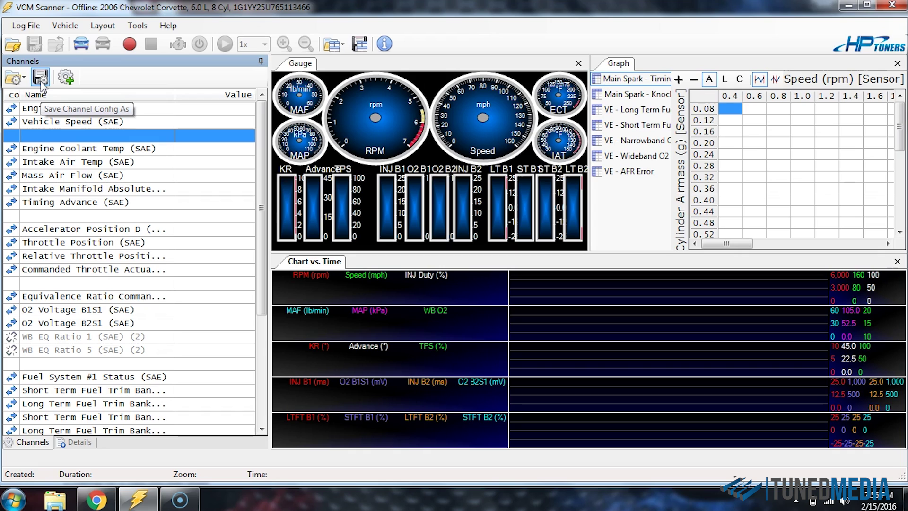
{"action": "left_click", "coordinate": [65, 78]}
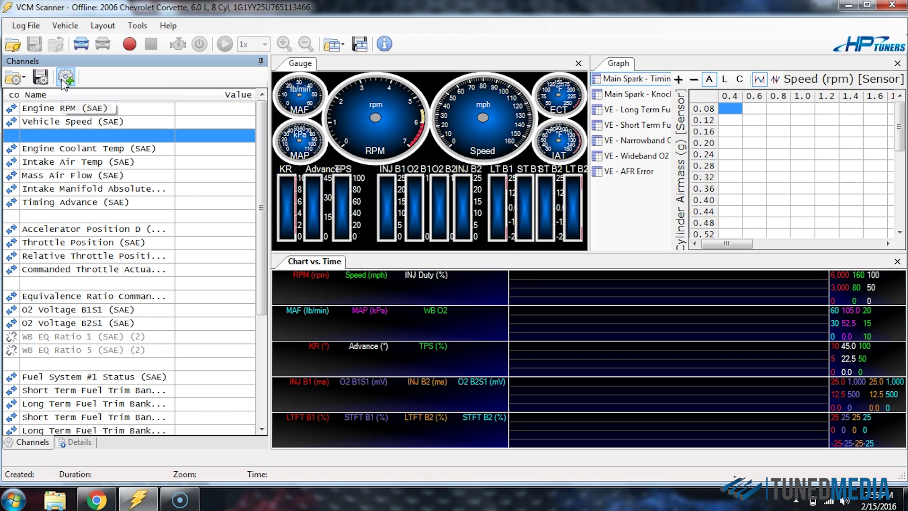
{"action": "left_click", "coordinate": [105, 139]}
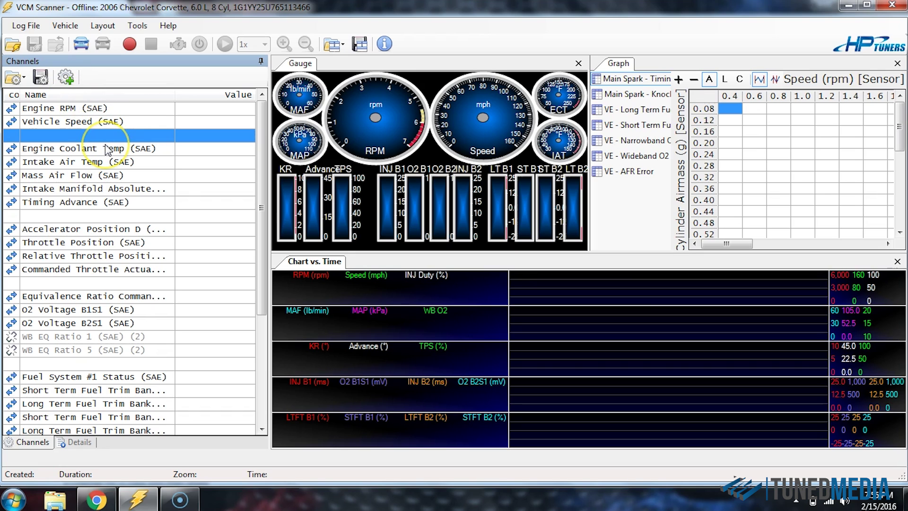
{"action": "left_click", "coordinate": [108, 149]}
{"action": "right_click", "coordinate": [106, 146]}
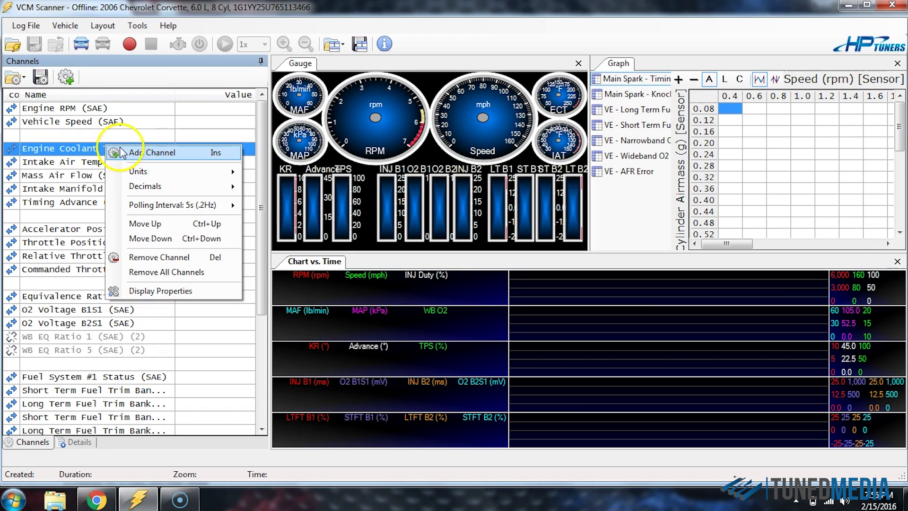
{"action": "left_click", "coordinate": [126, 154]}
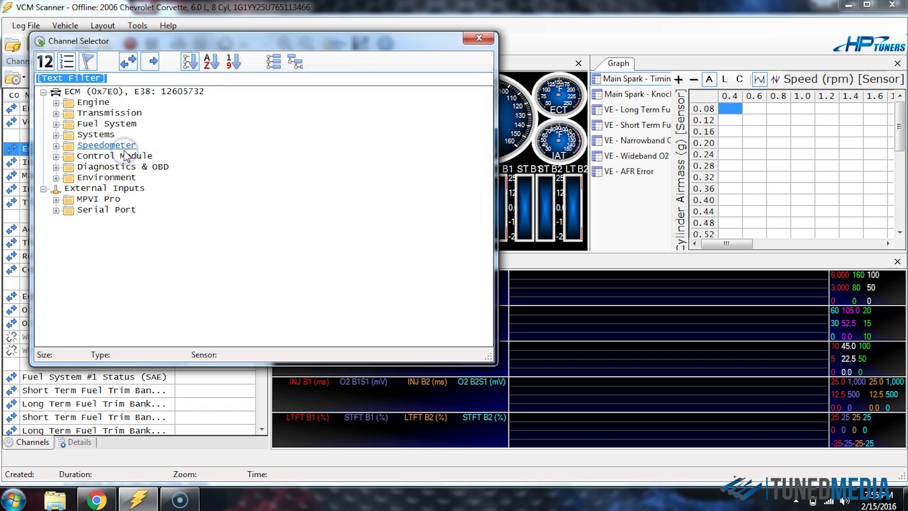
{"action": "left_click", "coordinate": [157, 171]}
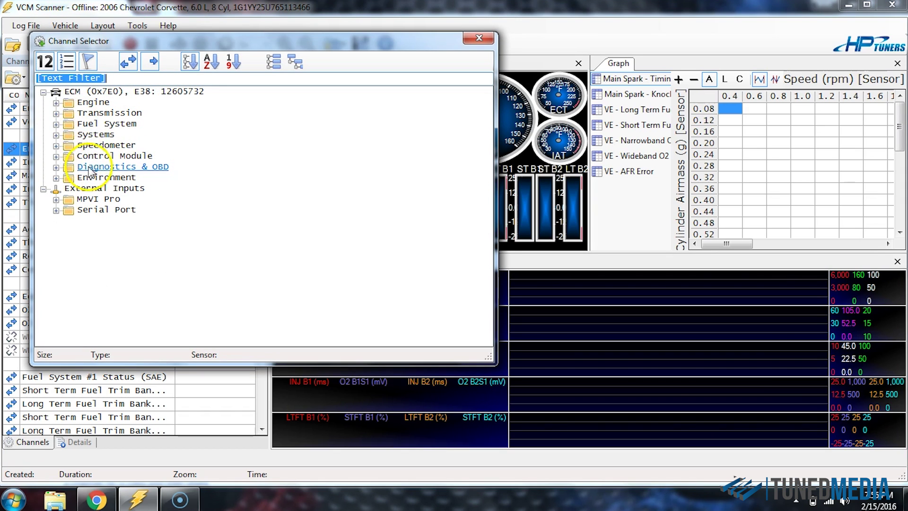
{"action": "left_click", "coordinate": [55, 124]}
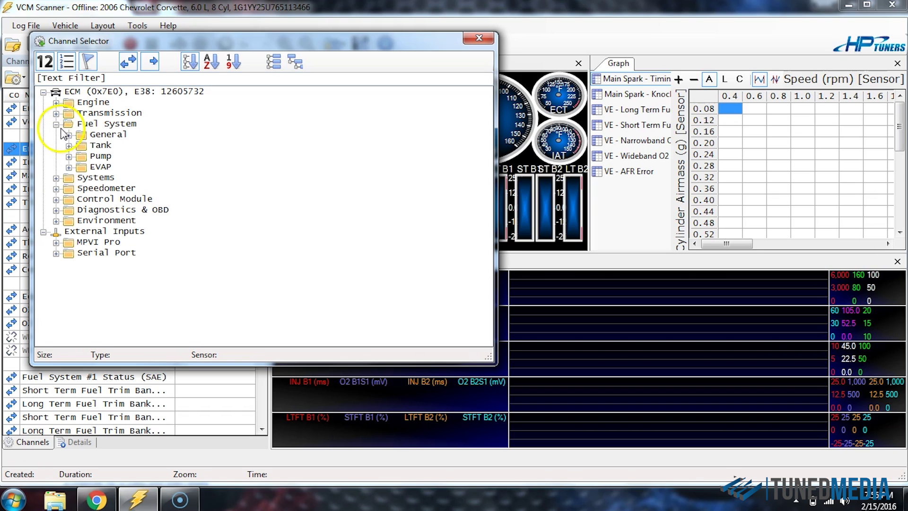
{"action": "left_click", "coordinate": [56, 124]}
{"action": "left_click", "coordinate": [167, 75]}
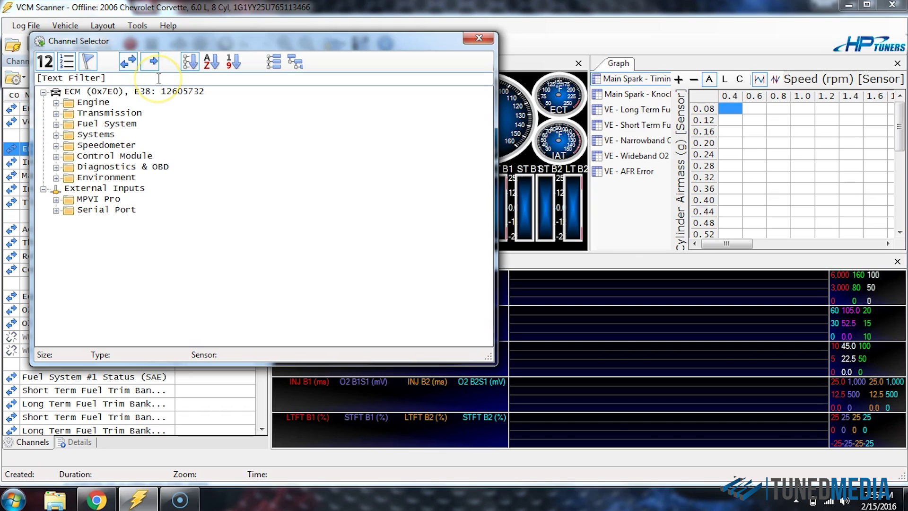
{"action": "left_click", "coordinate": [159, 79]}
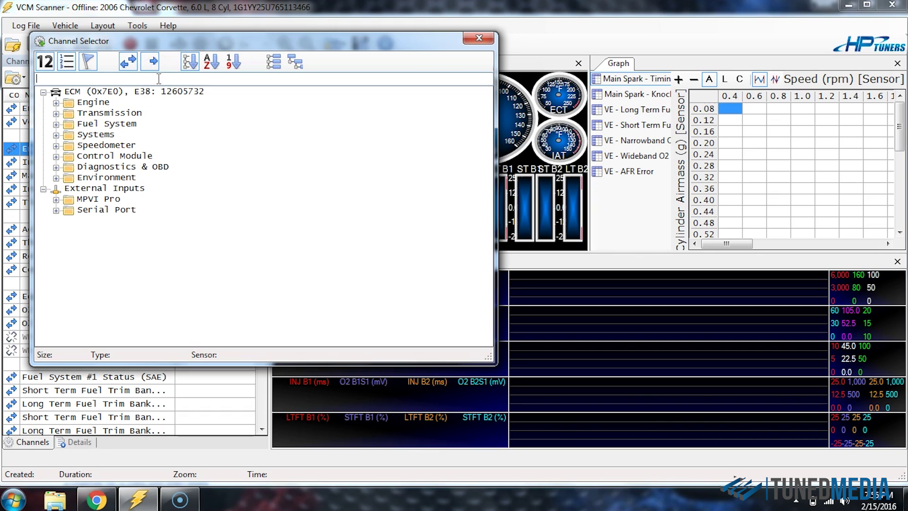
{"action": "type", "text": "engine"}
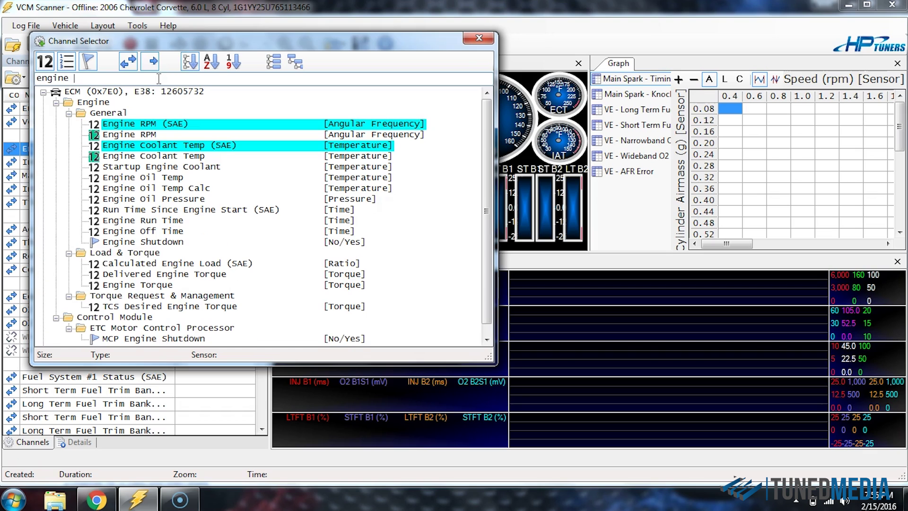
{"action": "double_click", "coordinate": [193, 145]}
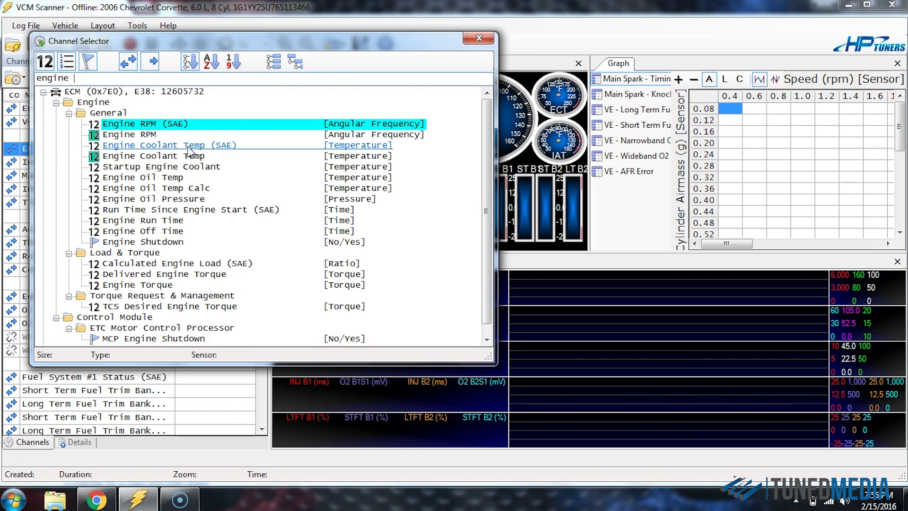
{"action": "left_click", "coordinate": [187, 147]}
{"action": "left_click_drag", "start_coordinate": [473, 35], "coordinate": [476, 36]}
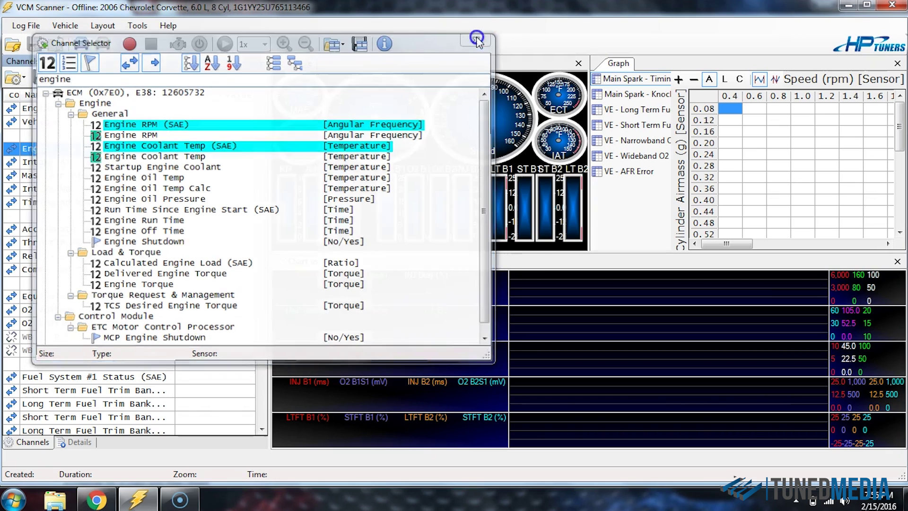
{"action": "left_click", "coordinate": [475, 37]}
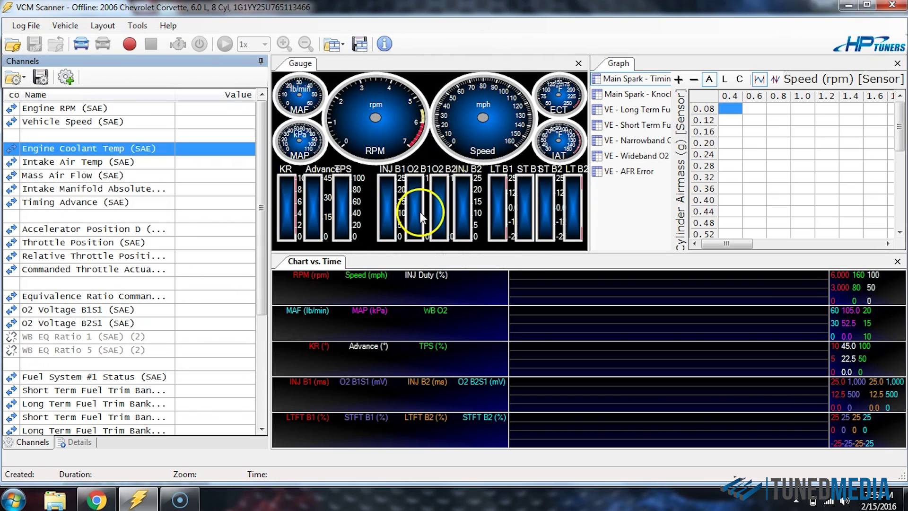
{"action": "right_click", "coordinate": [425, 141]}
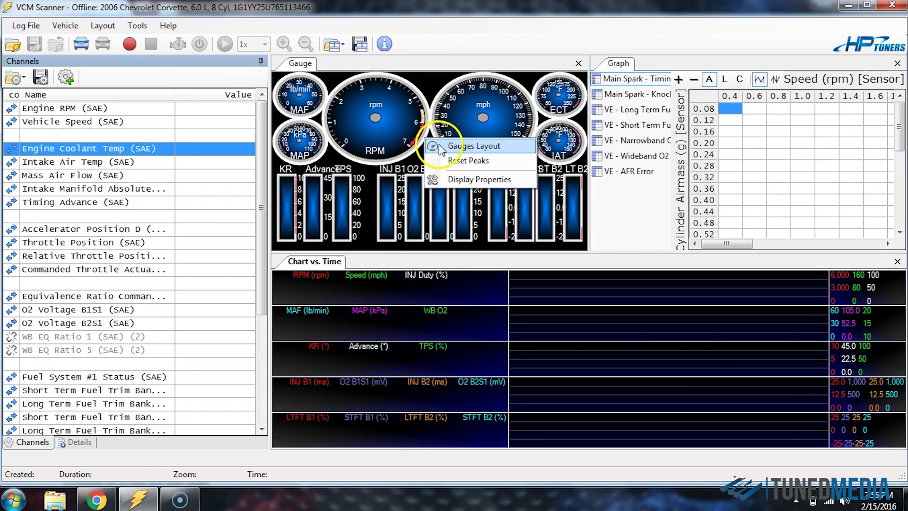
{"action": "left_click", "coordinate": [441, 148]}
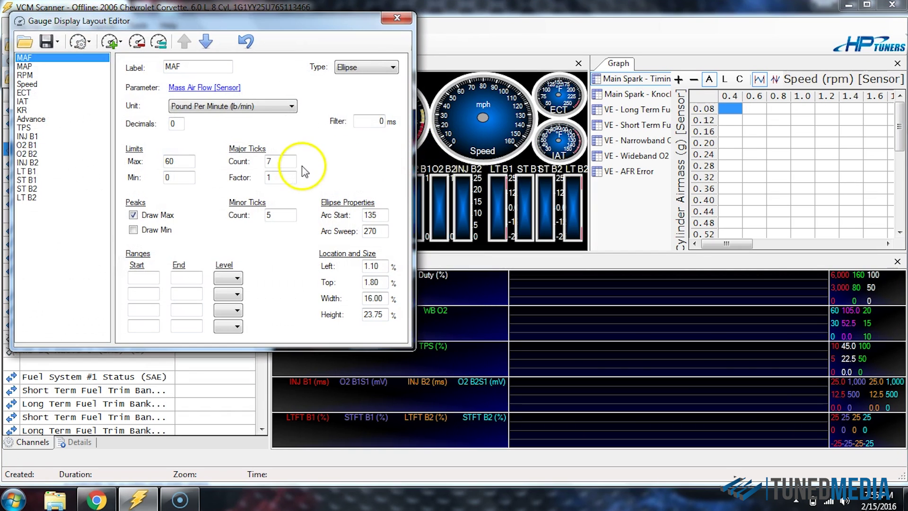
{"action": "left_click", "coordinate": [76, 69]}
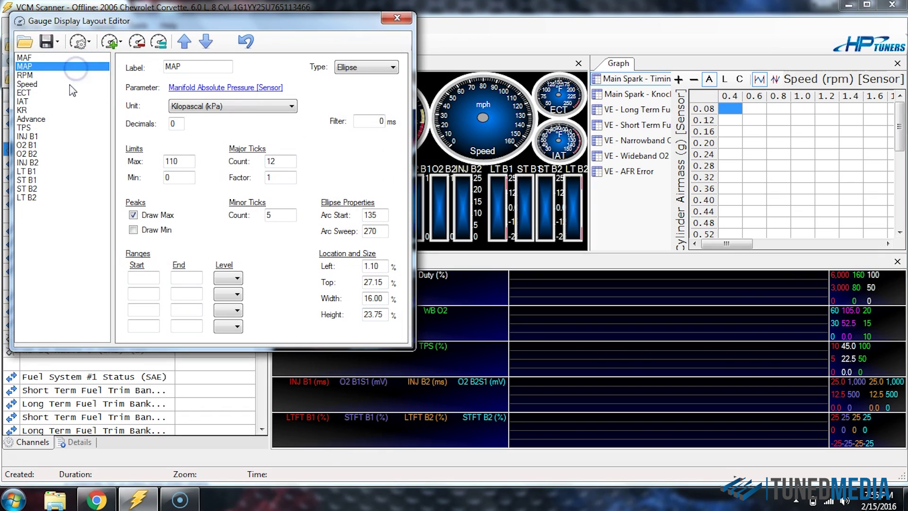
{"action": "left_click", "coordinate": [71, 75]}
{"action": "left_click", "coordinate": [72, 92]}
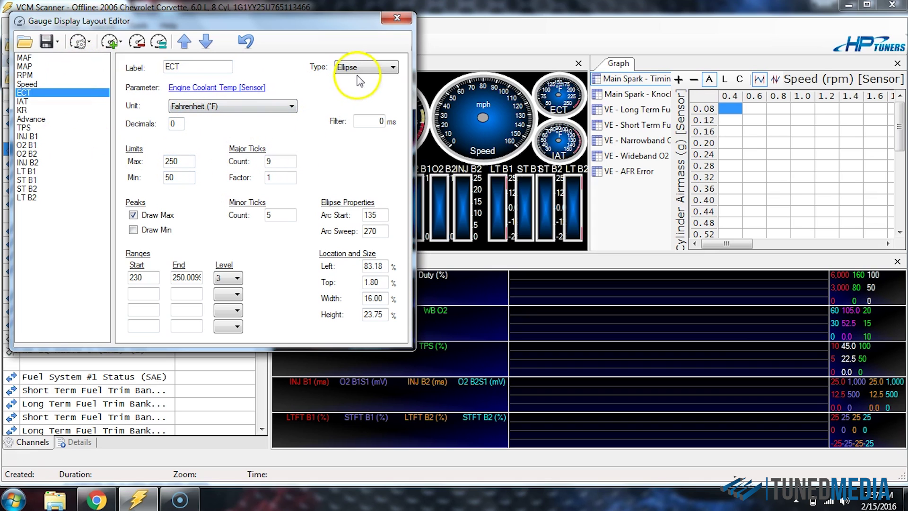
{"action": "left_click", "coordinate": [397, 18]}
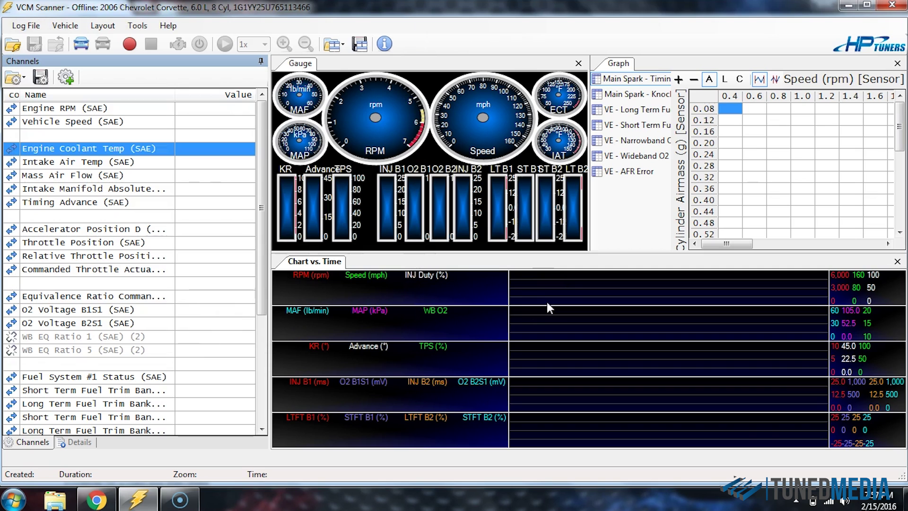
{"action": "right_click", "coordinate": [547, 303]}
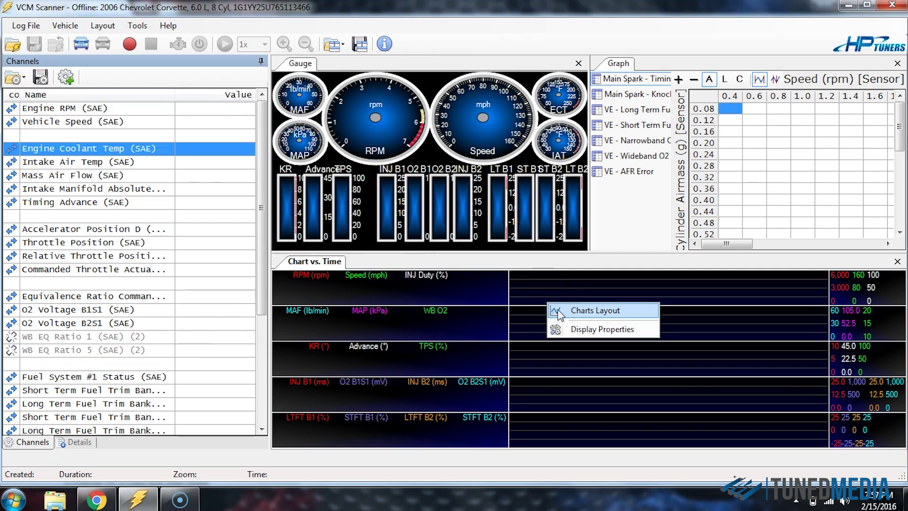
{"action": "left_click", "coordinate": [557, 308]}
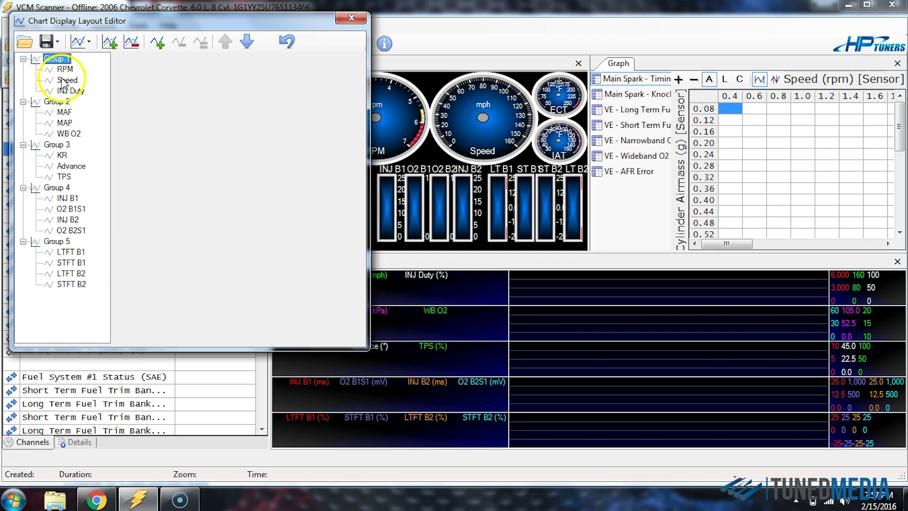
{"action": "left_click", "coordinate": [63, 70]}
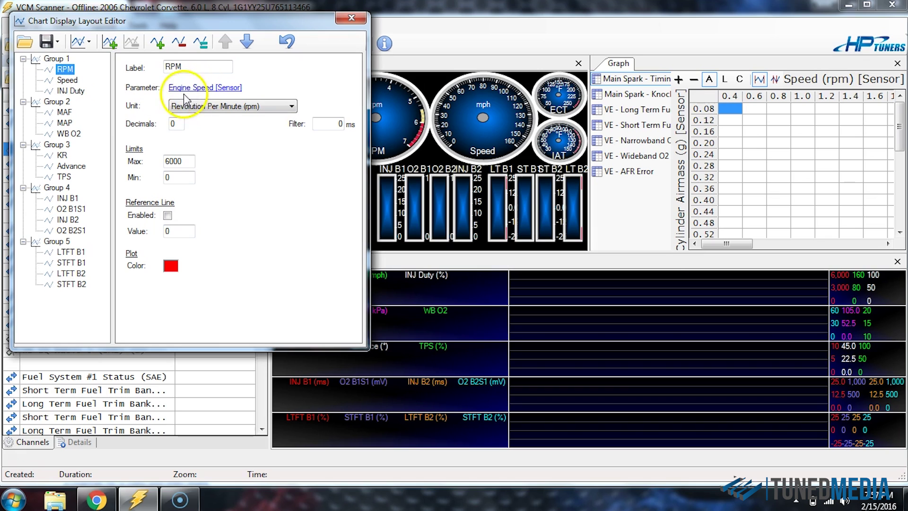
{"action": "left_click", "coordinate": [357, 19]}
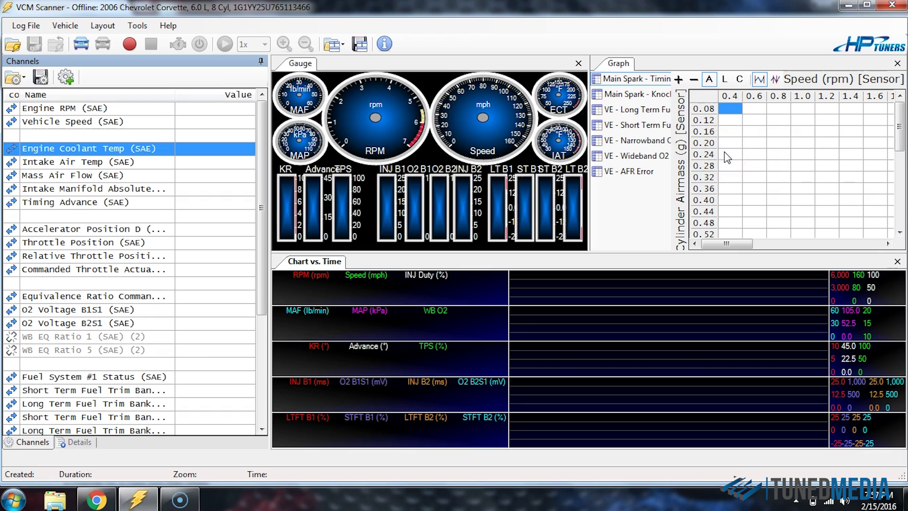
- Open Graphs Layout from the graph table's context menu to edit Main Spark's settings
{"action": "right_click", "coordinate": [724, 152]}
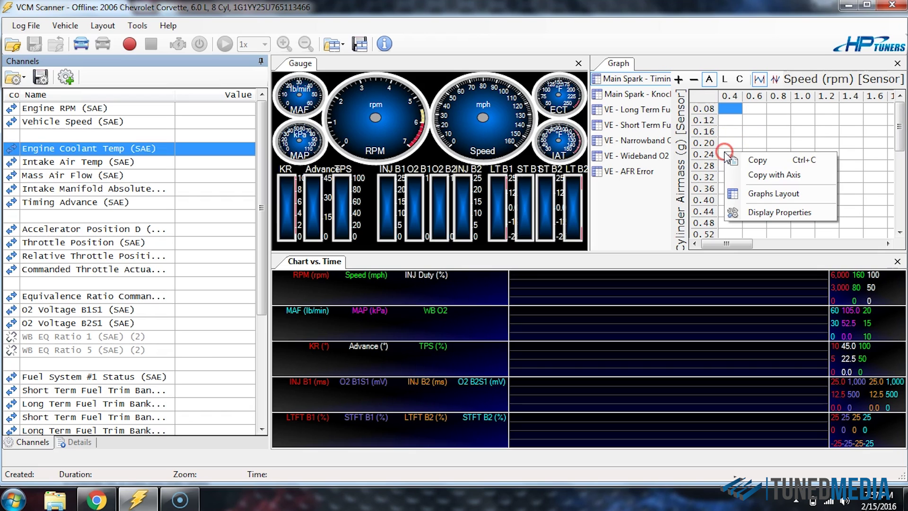
{"action": "right_click", "coordinate": [615, 201]}
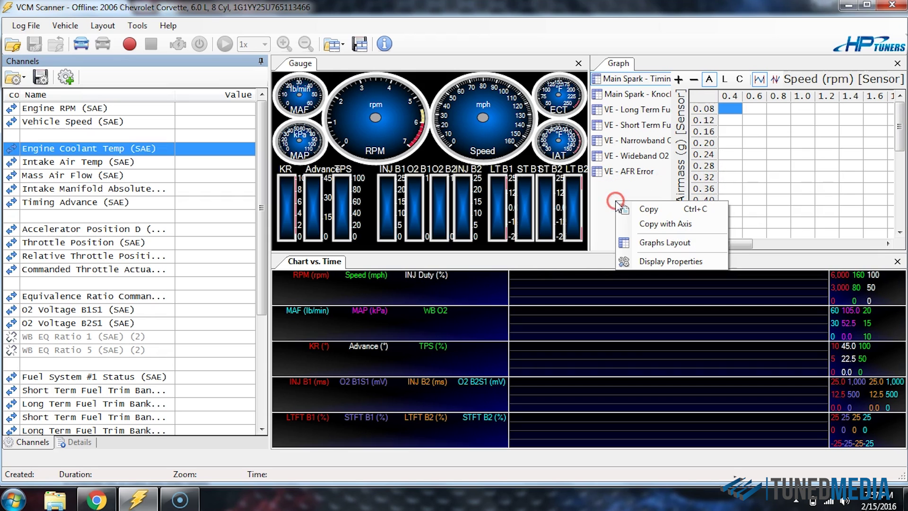
{"action": "left_click", "coordinate": [648, 241]}
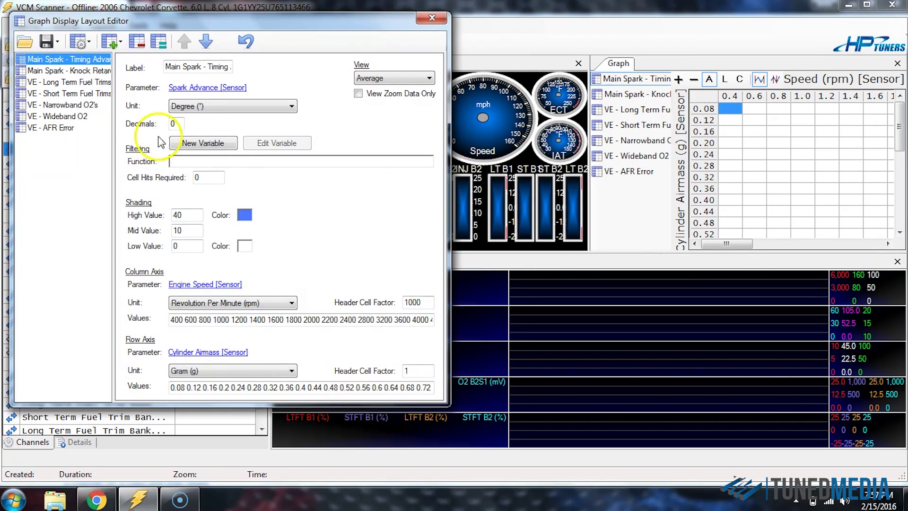